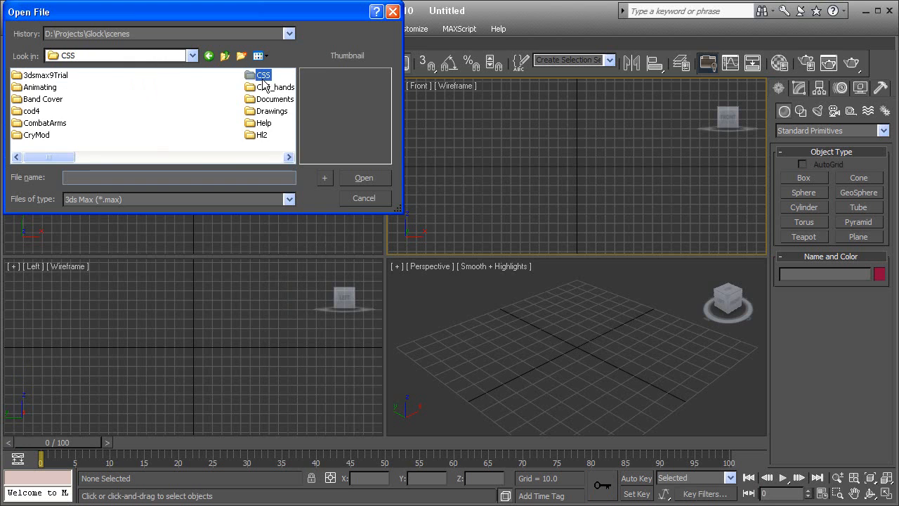
- Open the reload_final.max scene, continue past the missing external files notice and maximize the Perspective viewport
double_click(33, 88)
double_click(128, 99)
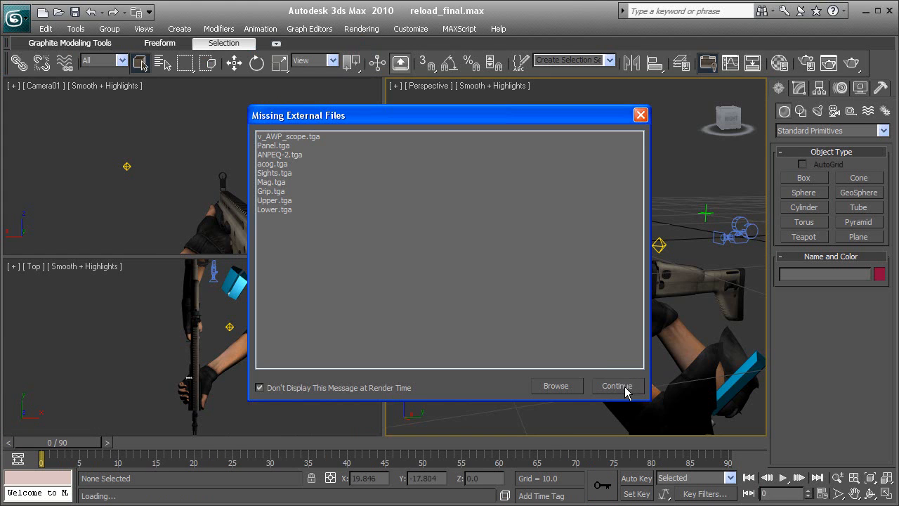
left_click(624, 386)
key("alt+w")
- Recall the Left_hand selection set, unhide its bones and clear the selection
middle_click_drag(448, 279, 438, 215, "alt")
scroll(437, 215, "down", 3)
middle_click_drag(476, 279, 376, 328, "alt")
left_click(609, 60)
left_click(597, 71)
left_click(497, 376)
middle_click_drag(440, 344, 482, 274, "alt")
scroll(422, 330, "up", 4)
left_click_drag(482, 274, 454, 281, "alt")
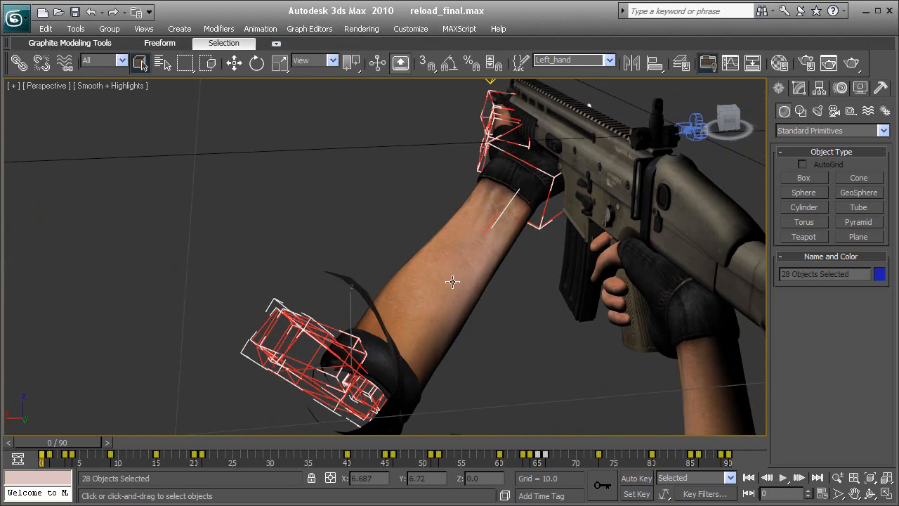
middle_click_drag(454, 281, 415, 295, "alt")
left_click(433, 201)
left_click(643, 95)
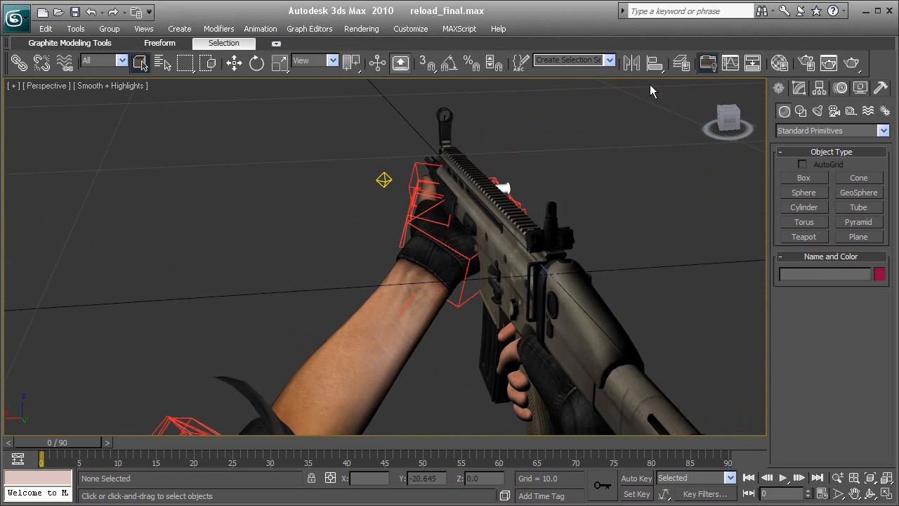
- Review the common render settings, test-render the Perspective view and close the render windows
left_click(854, 65)
left_click(453, 273)
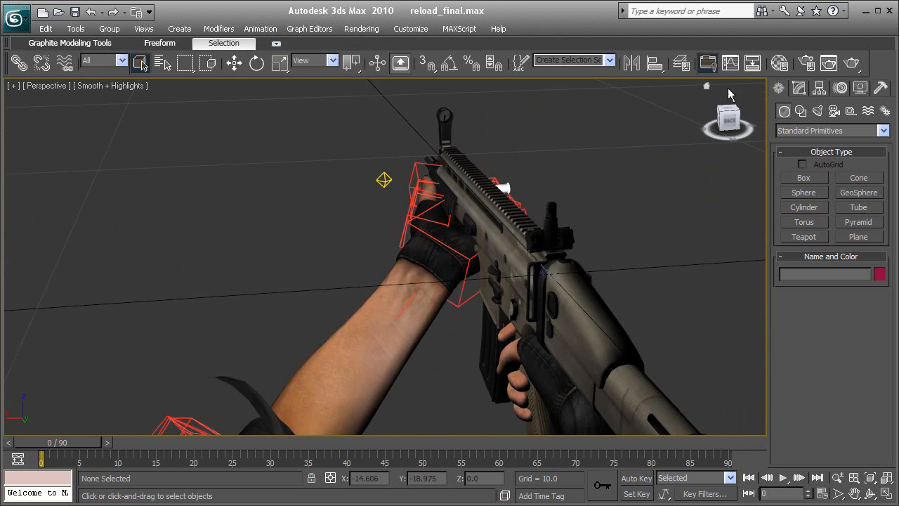
left_click(806, 63)
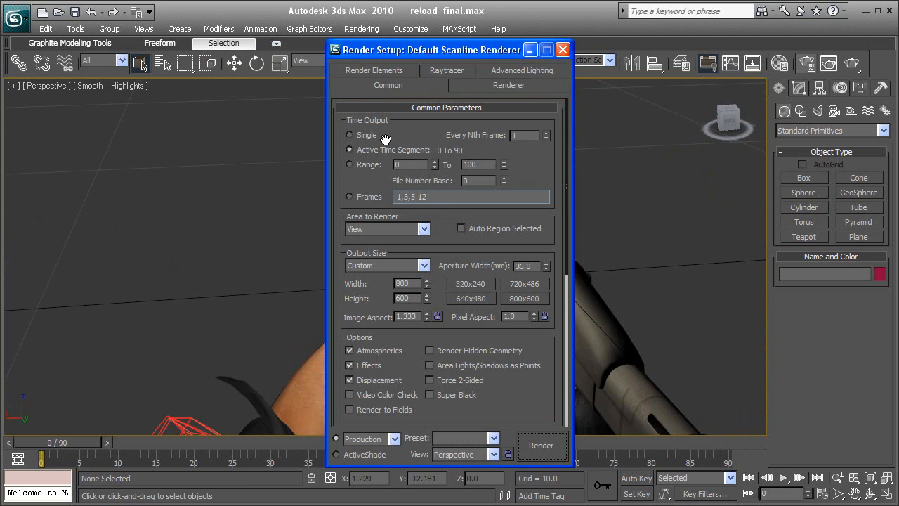
scroll(468, 153, "down", 5)
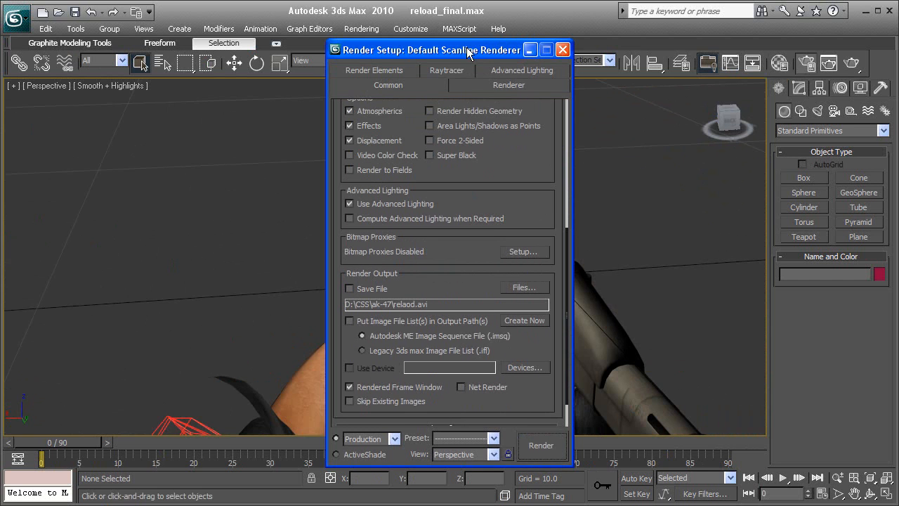
left_click_drag(470, 50, 504, 45)
left_click(575, 440)
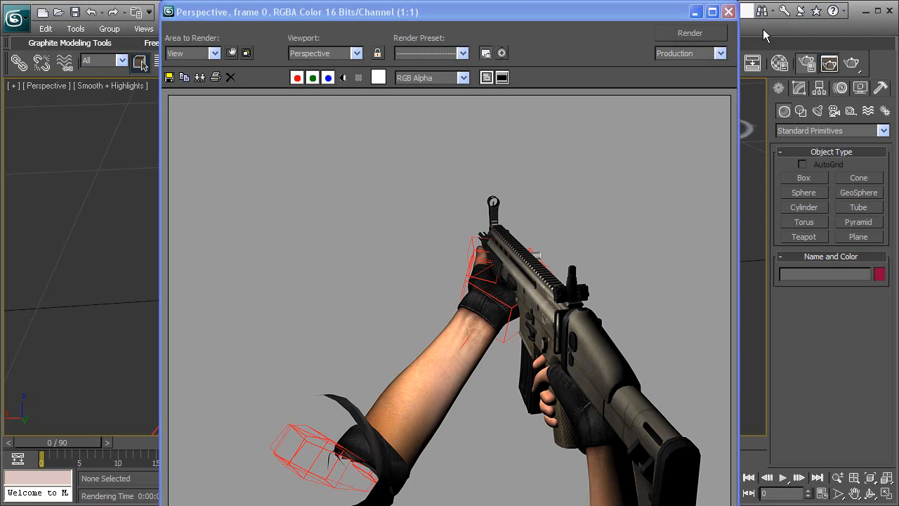
left_click(728, 11)
left_click(607, 42)
- Examine both arms and the visible biped bones around the rifle from several angles
middle_click_drag(619, 198, 491, 184, "alt")
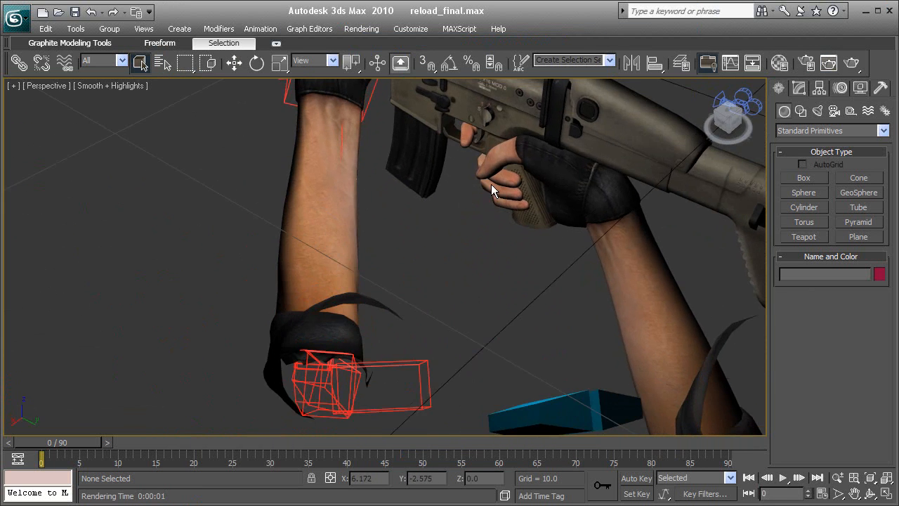
double_click(387, 364)
middle_click_drag(349, 253, 641, 302, "alt")
left_click(625, 304)
middle_click_drag(460, 240, 618, 341)
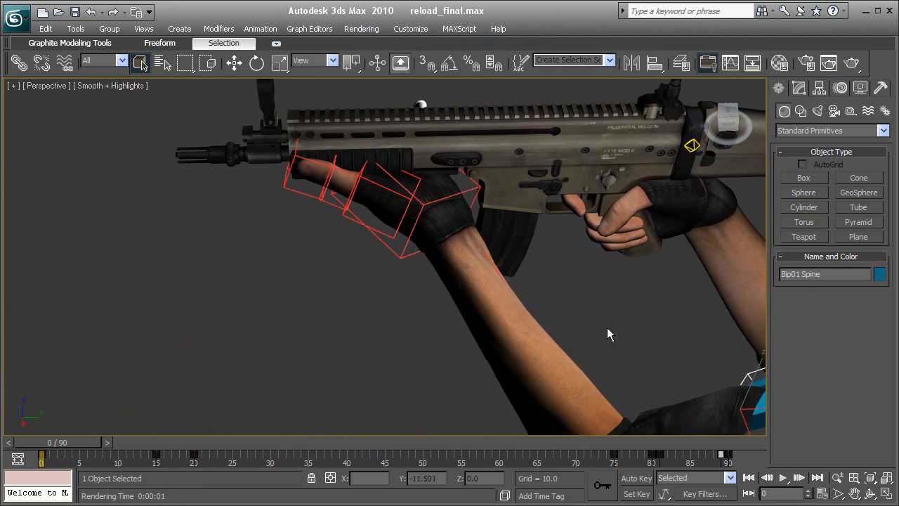
scroll(460, 193, "down", 5)
left_click(531, 257)
middle_click_drag(531, 258, 500, 280, "alt")
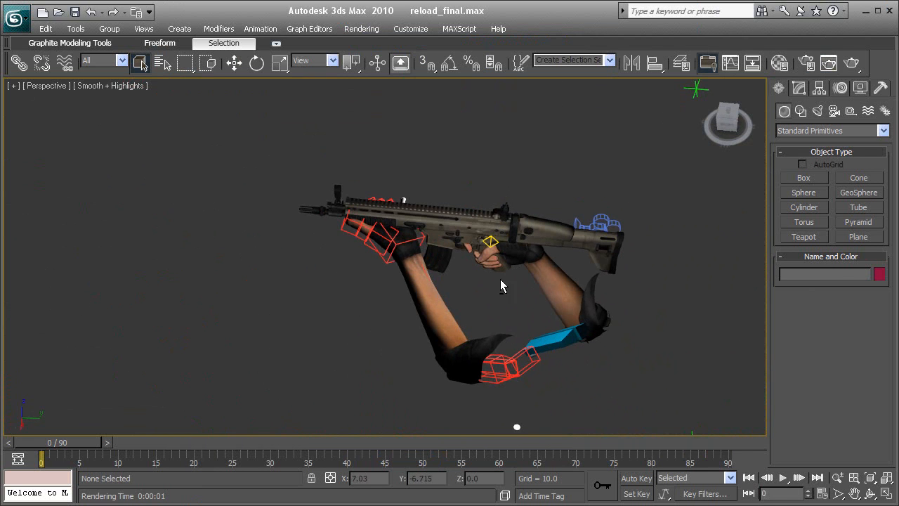
- Select the whole left arm bone hierarchy and recall the Left_hand selection set
double_click(518, 352)
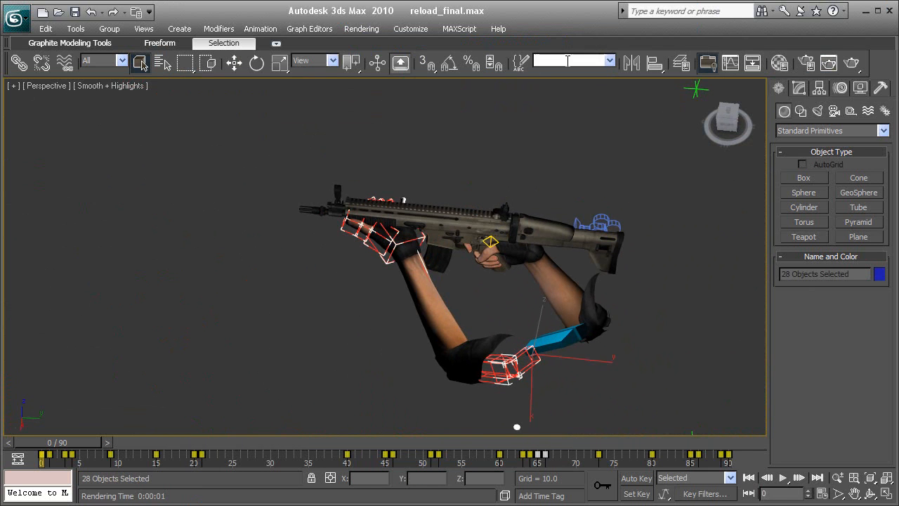
left_click(591, 113)
left_click(609, 65)
left_click(605, 72)
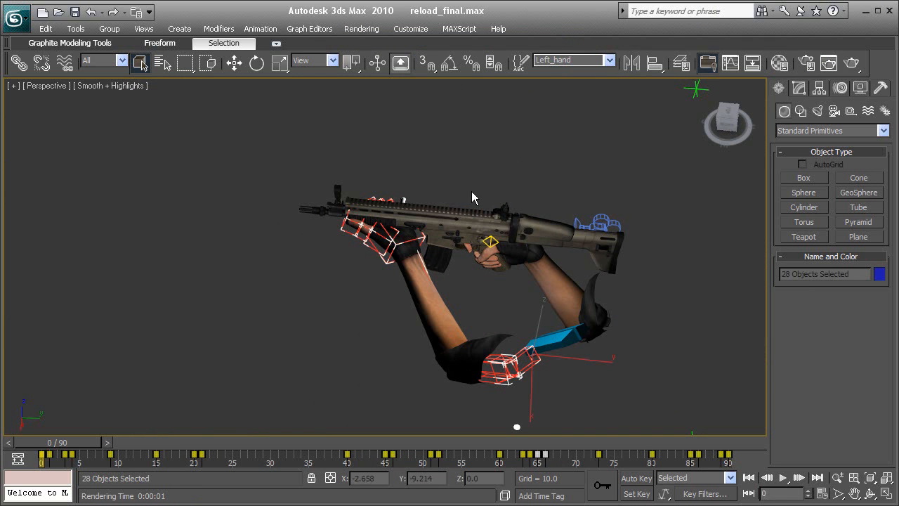
- Hide the Left_hand bones and unhide them again by recalling their selection set
right_click(520, 131)
left_click(583, 109)
left_click(609, 60)
left_click(599, 77)
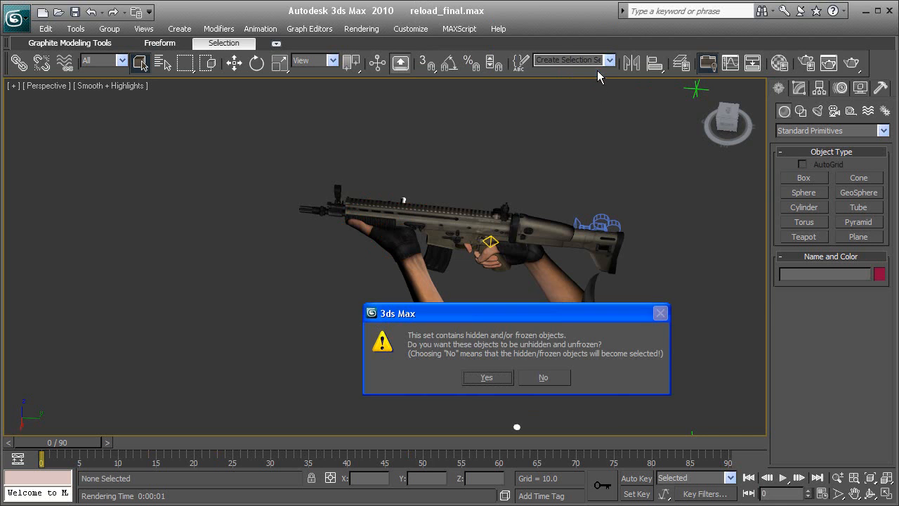
left_click(486, 378)
middle_click_drag(560, 301, 523, 158, "alt")
left_click(523, 163)
- Select the left hand bone and remove its keys at frames 1 and 3
scroll(482, 215, "up", 5)
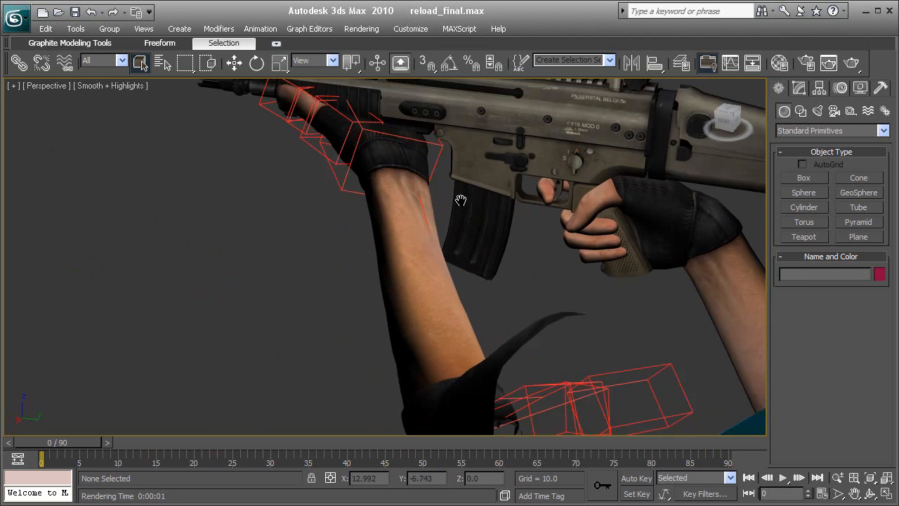
scroll(374, 179, "down", 2)
left_click(290, 178)
scroll(414, 253, "up", 6)
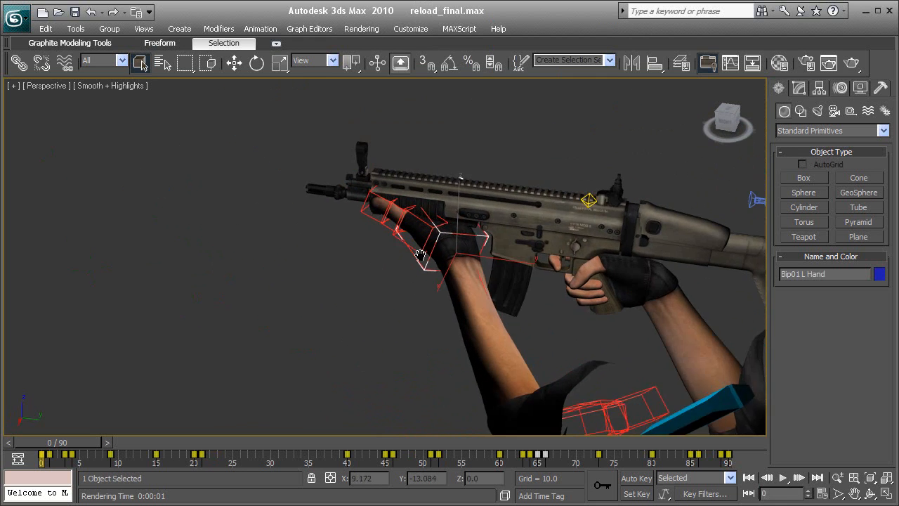
mouse_move(70, 443)
left_mouse_down()
mouse_move(112, 441)
mouse_move(68, 446)
left_mouse_up()
left_click(64, 456)
mouse_move(64, 456)
left_mouse_down()
mouse_move(68, 445)
mouse_move(57, 444)
left_mouse_up()
middle_click_drag(475, 302, 407, 272, "alt")
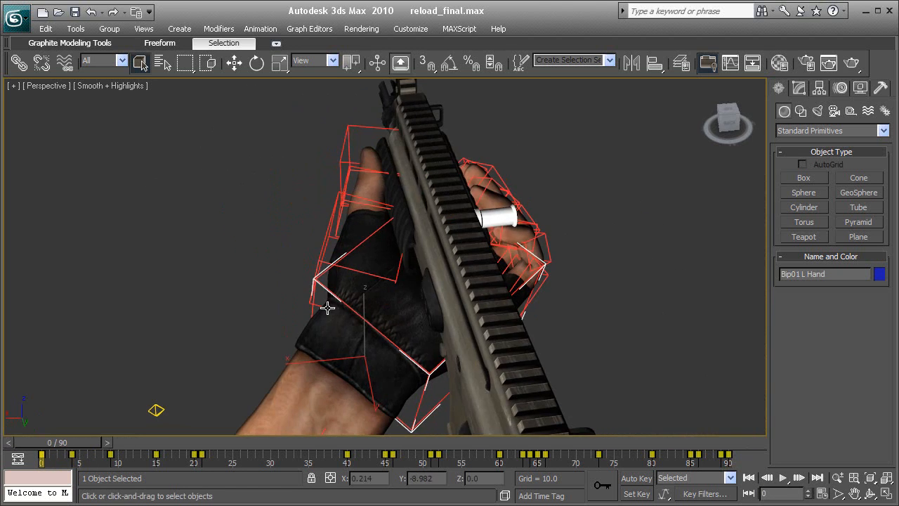
- Copy the left hand's key from frame 0 to frame 1 and scrub through the opening frames
left_click_drag(43, 456, 49, 456, "shift")
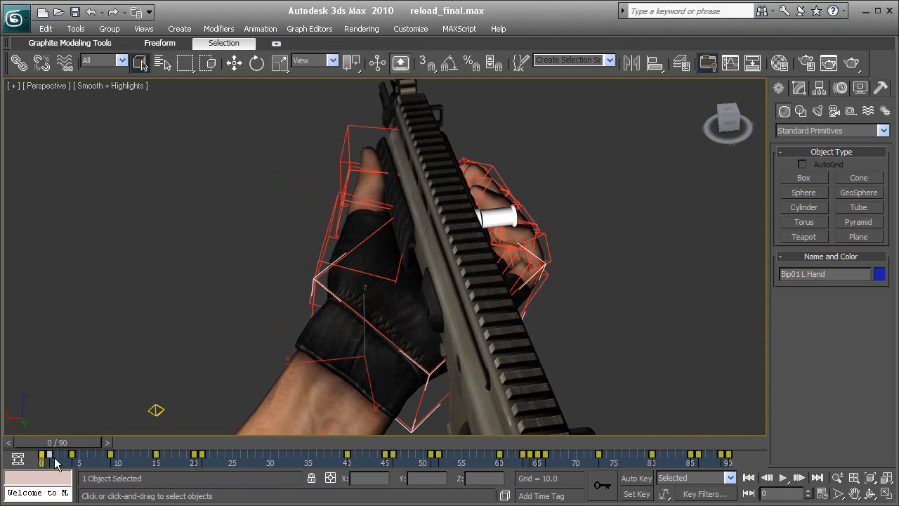
left_click_drag(45, 442, 68, 442)
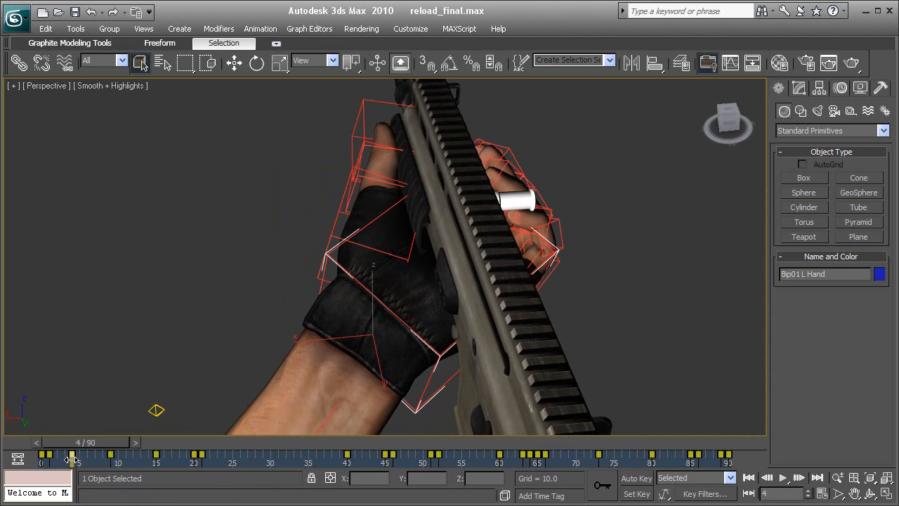
left_click_drag(77, 442, 96, 443)
left_click(523, 344)
right_click(115, 442)
left_click(450, 299)
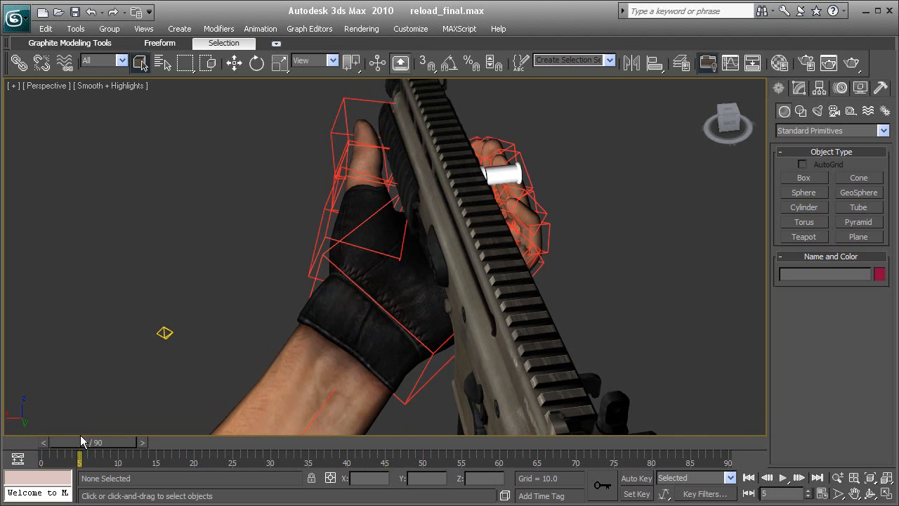
- Scrub to frame 30, reselect the left hand bone and duplicate its frame 4 key at frame 3
left_click_drag(92, 442, 280, 443)
key("q")
left_click(398, 331)
left_click(42, 455)
left_click(73, 456)
middle_click_drag(381, 295, 434, 315, "alt")
scroll(472, 344, "up", 2)
scroll(434, 315, "down", 1)
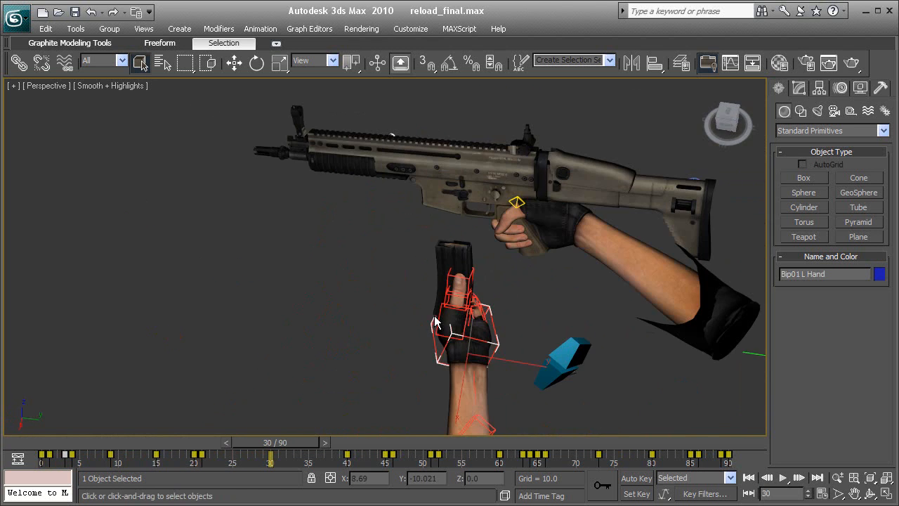
- Return to frame 0, select the left wrist link helper behind the rifle and show its link constraint parameters
left_click_drag(288, 444, 63, 422)
left_click(240, 280)
middle_click_drag(480, 238, 569, 281, "alt")
middle_click_drag(569, 281, 395, 294)
left_click_drag(594, 180, 661, 234)
left_click(841, 87)
middle_click_drag(239, 302, 331, 297)
middle_click_drag(331, 297, 265, 290, "alt")
middle_click_drag(383, 249, 297, 252)
middle_click_drag(296, 252, 394, 243, "alt")
scroll(394, 243, "down", 3)
key("w")
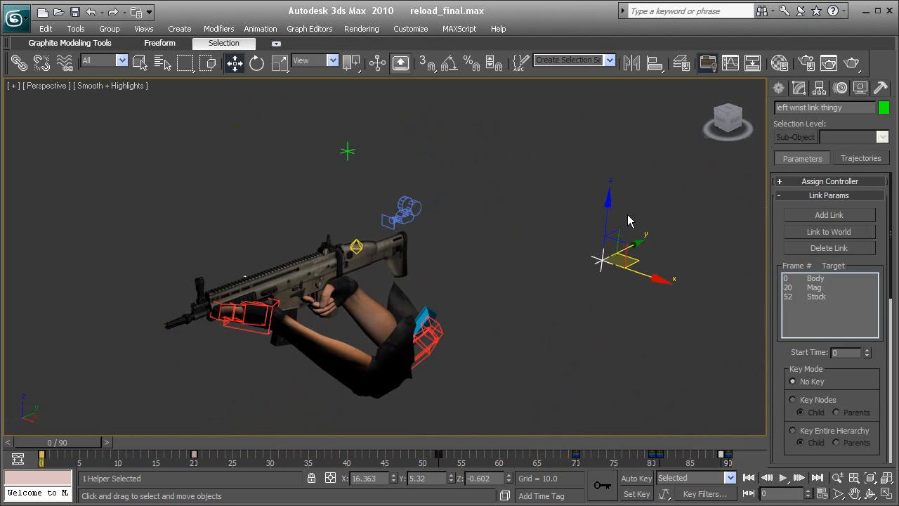
- Select the left hand bone, go to frame 28 and turn on Auto Key
left_click_drag(609, 209, 262, 353)
left_click(258, 331)
scroll(373, 337, "up", 5)
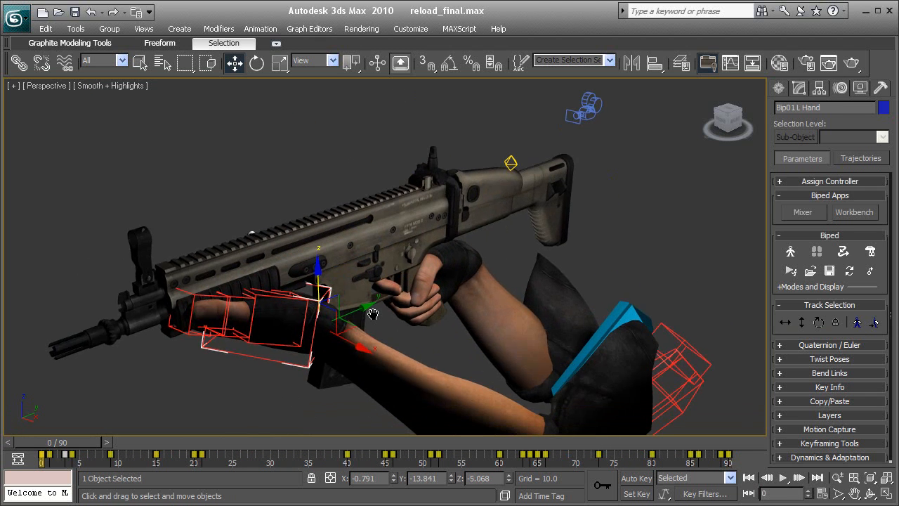
left_click_drag(60, 442, 295, 441)
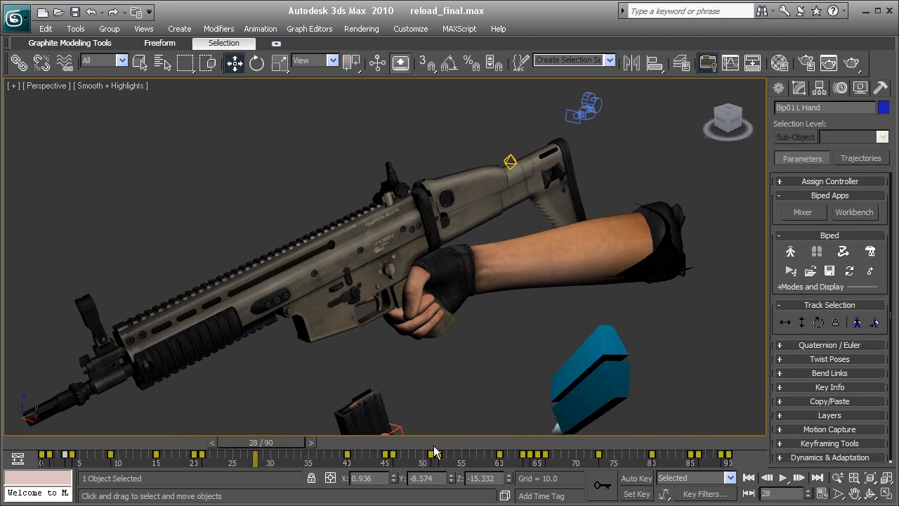
left_click(636, 479)
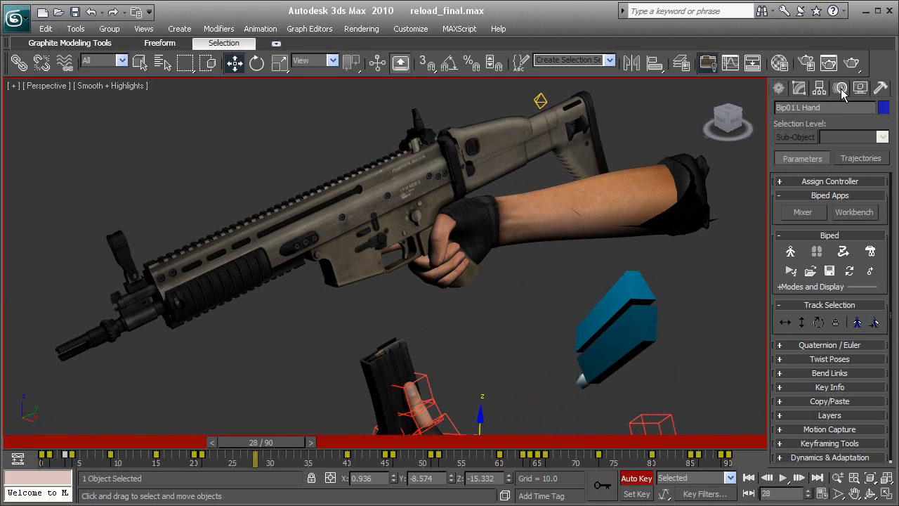
- Set a biped key on the left hand at frame 28 and delete it again
left_click(823, 387)
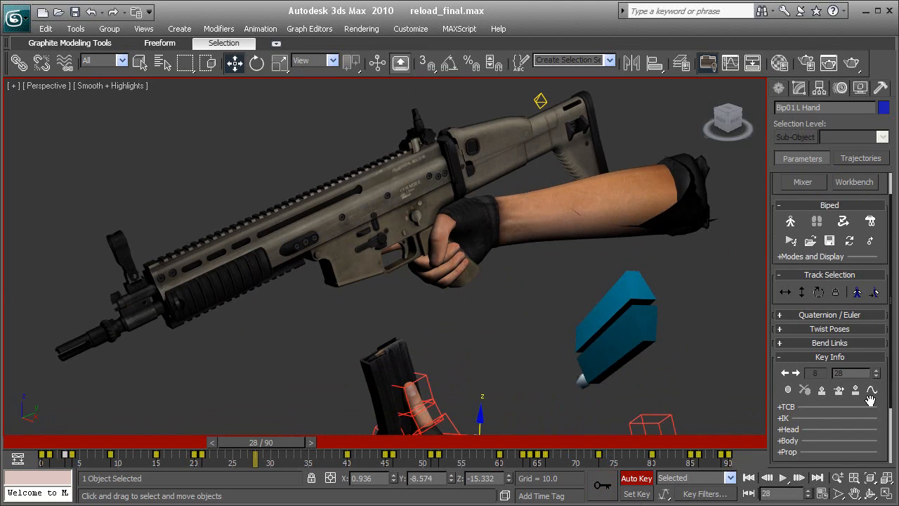
left_click_drag(871, 399, 841, 316)
left_click(787, 318)
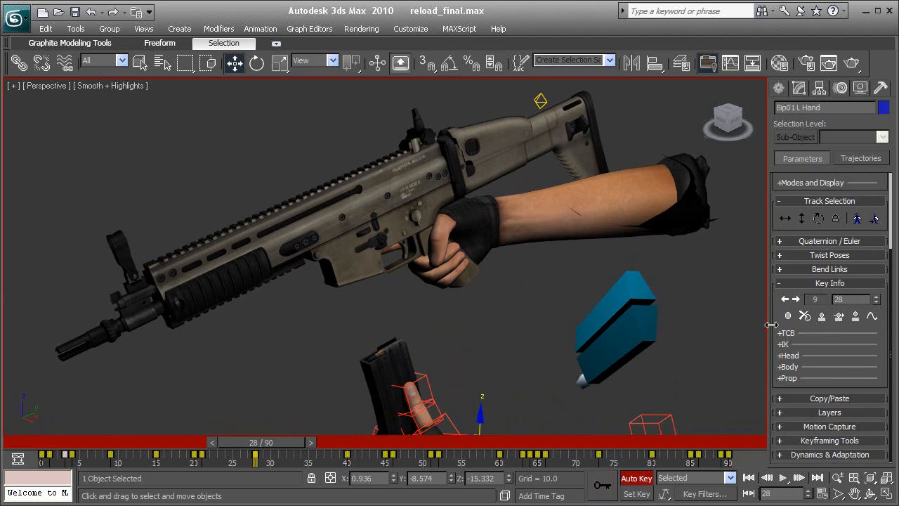
left_click(253, 458)
- Select the left hand with all its fingers and exclude the hand bone from the selection
middle_click_drag(419, 349, 449, 289)
scroll(440, 267, "down", 2)
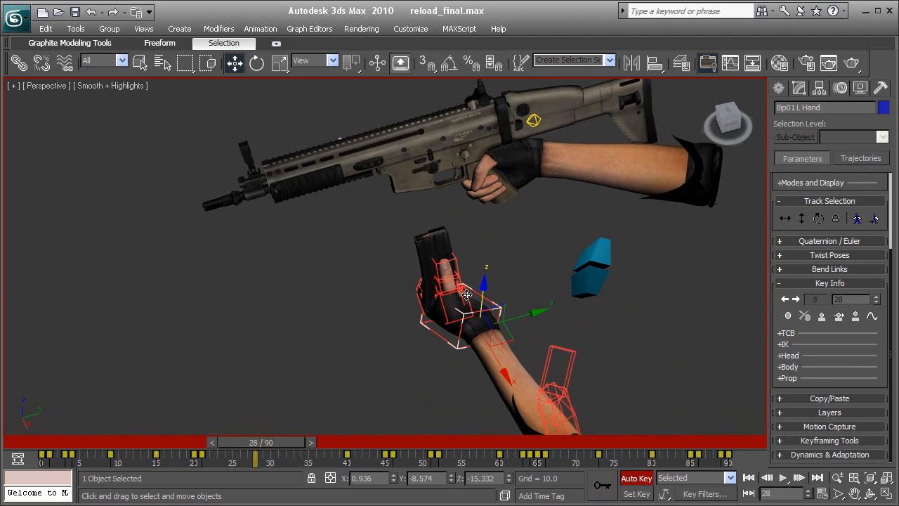
left_click(441, 344)
double_click(445, 327)
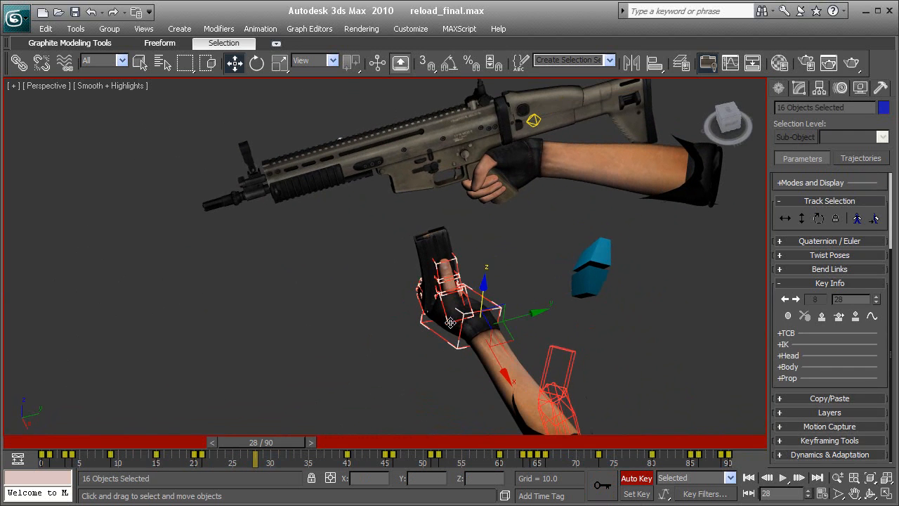
left_click(451, 343, "alt")
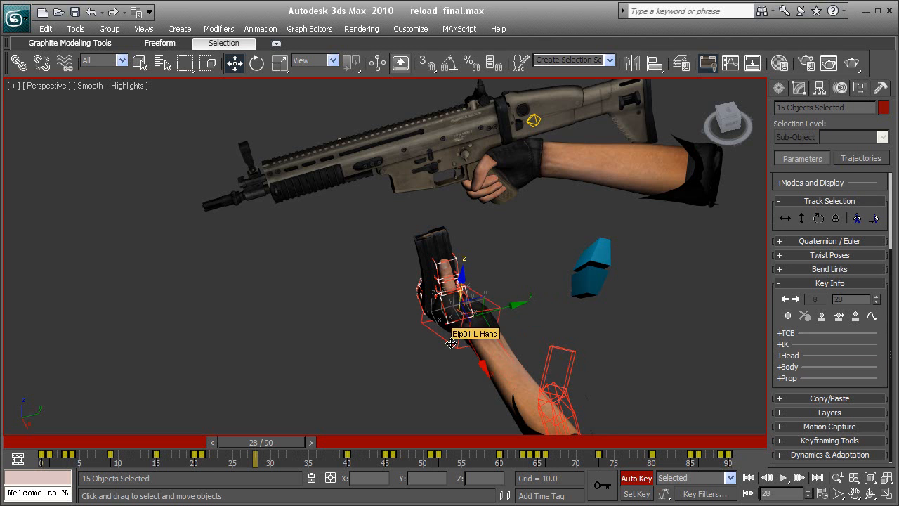
- Copy the posture of the selected left finger bones into the Col02 collection
middle_click_drag(450, 324, 415, 222, "alt")
scroll(478, 259, "up", 2)
scroll(409, 201, "up", 3)
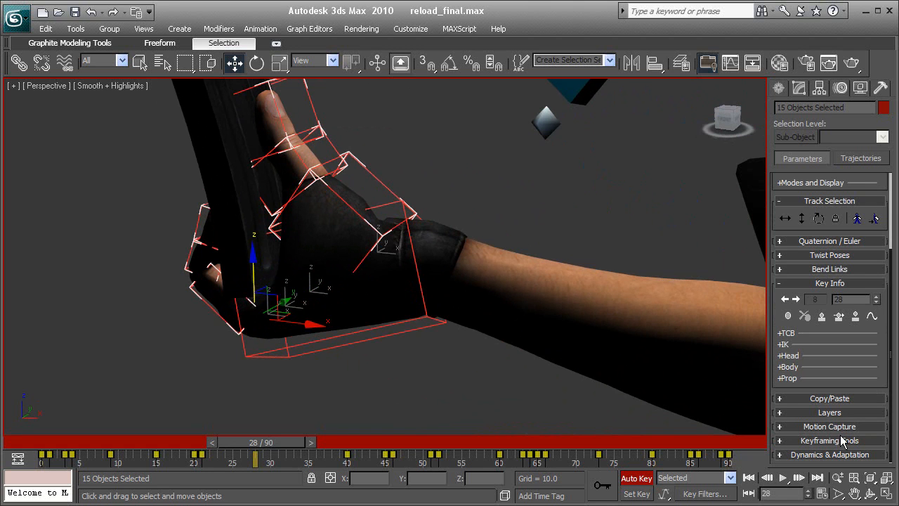
left_click(850, 398)
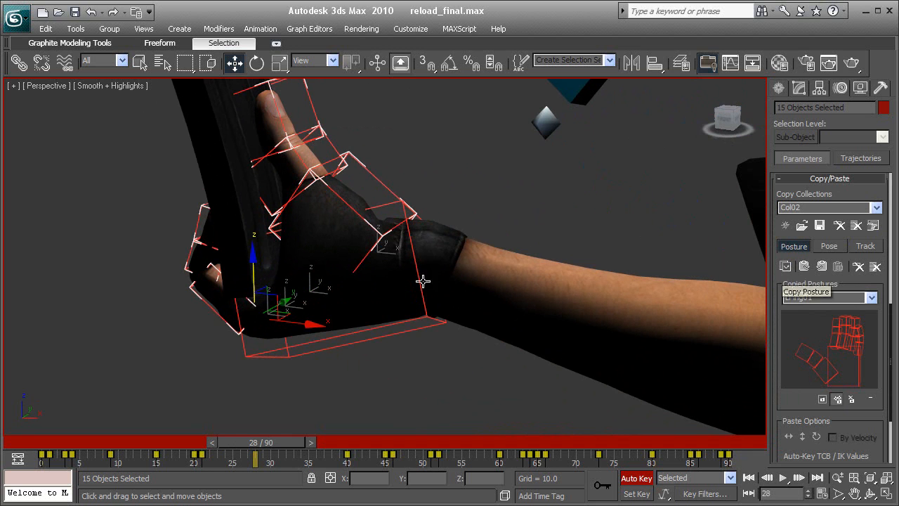
left_click_drag(438, 246, 447, 258)
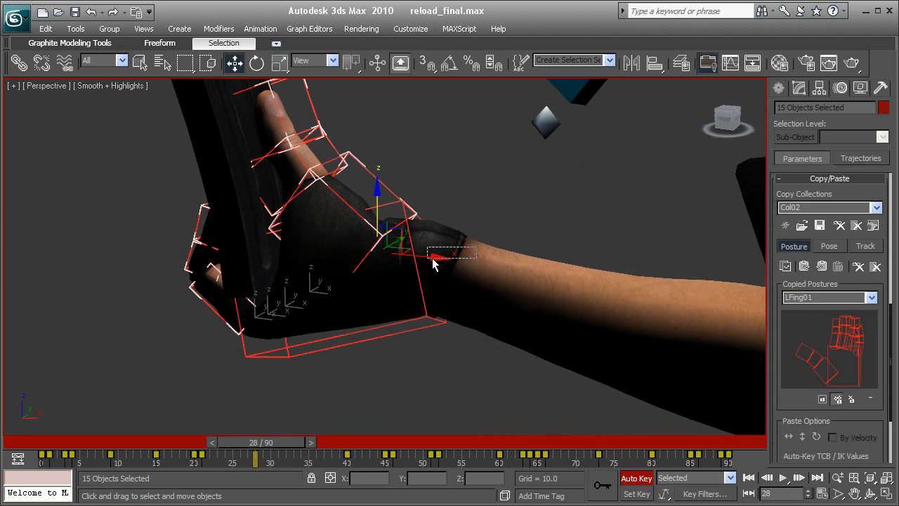
middle_click_drag(512, 195, 434, 226, "alt")
left_click(434, 226)
left_click(788, 271)
- Go to frame 29 and rotate the left thumb's base bone outward, away from the magazine
middle_click_drag(600, 206, 497, 265, "alt")
left_click_drag(301, 436, 269, 444)
left_click(329, 198)
key("e")
left_click_drag(364, 246, 237, 317)
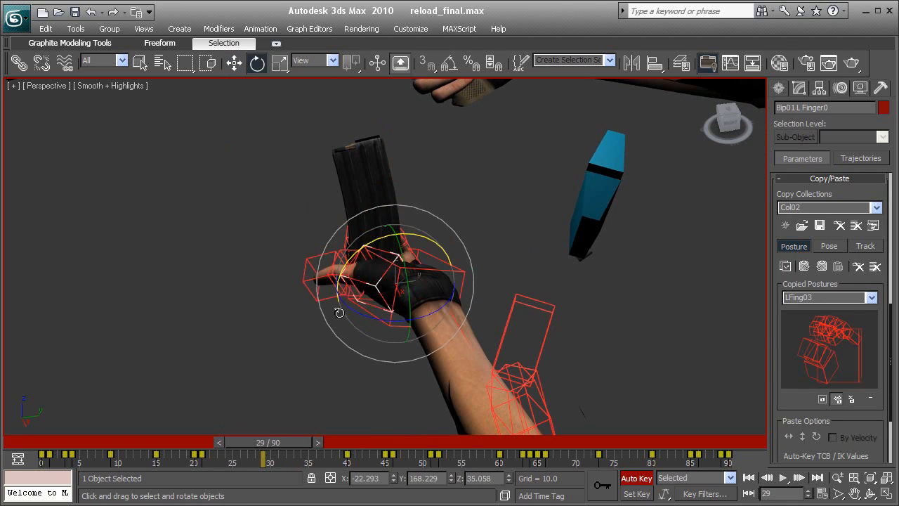
- Paste the copied LFing03 posture onto the left-hand finger bones at frame 34, excluding the hand bone
left_click(455, 265)
left_click(456, 267)
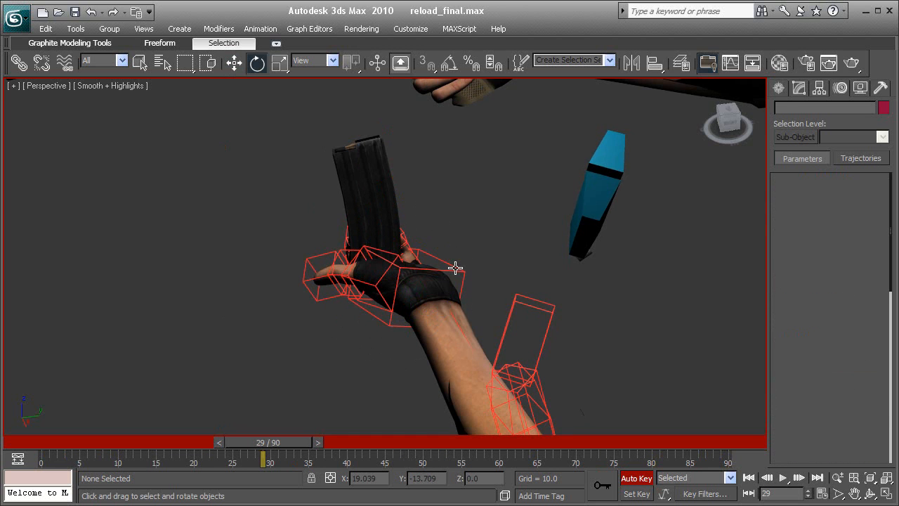
left_click(506, 229)
double_click(451, 271)
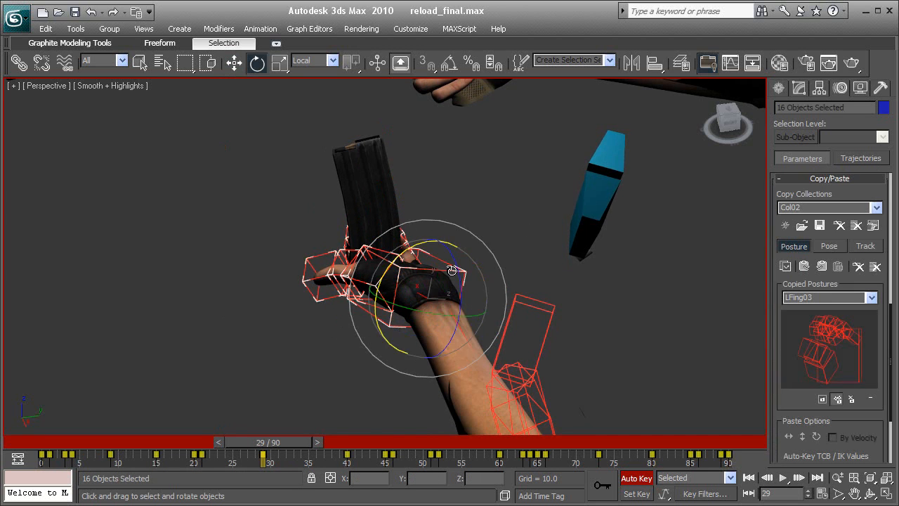
left_click_drag(295, 436, 333, 429)
key("e")
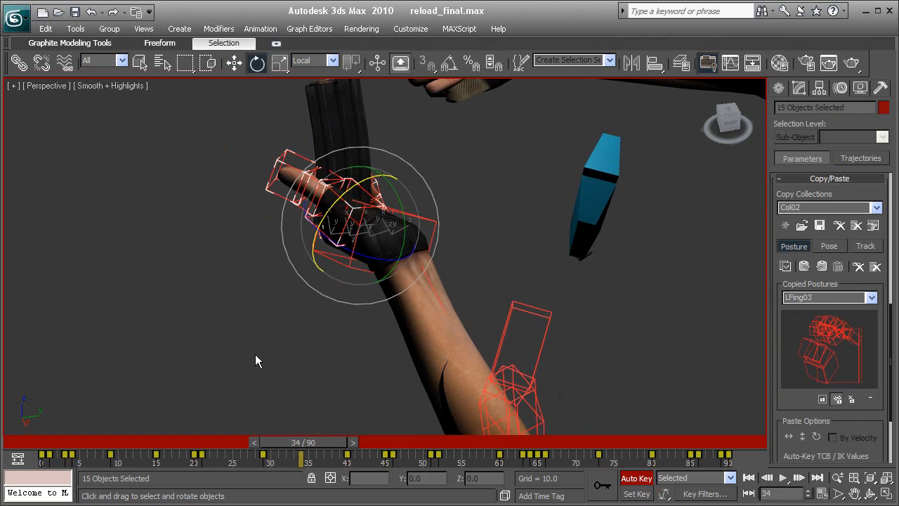
left_click(804, 266)
left_click(474, 210)
middle_click_drag(407, 227, 309, 264, "alt")
left_click_drag(332, 439, 620, 422)
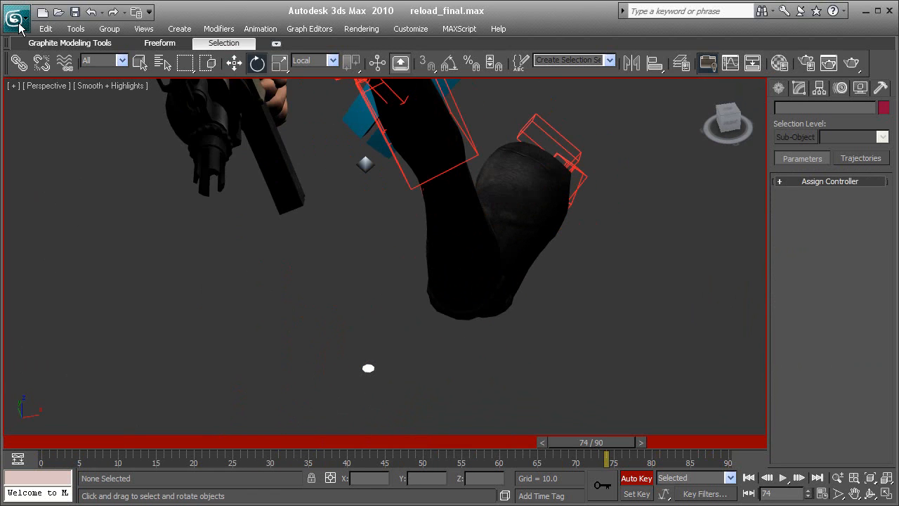
- Reopen reload_final.max without saving the changes, accept the missing external files and maximize the Perspective viewport
left_click(19, 28)
left_click(48, 105)
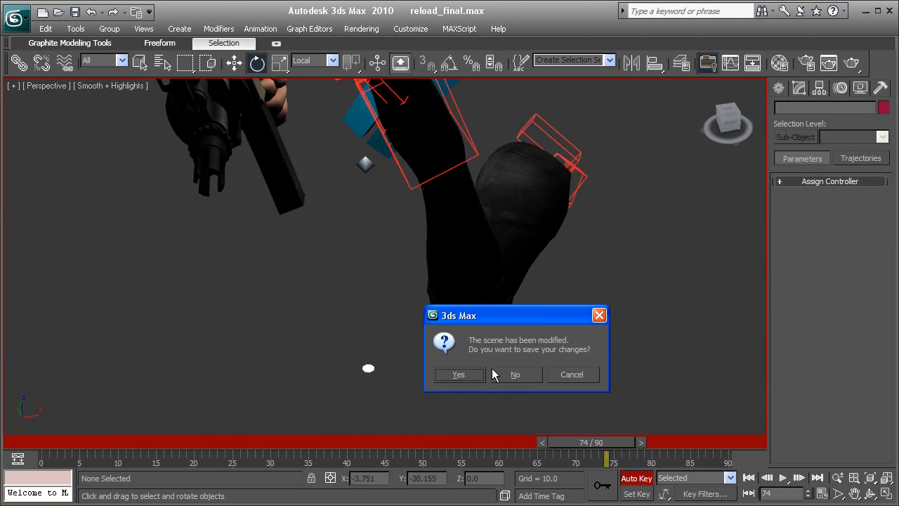
left_click(513, 375)
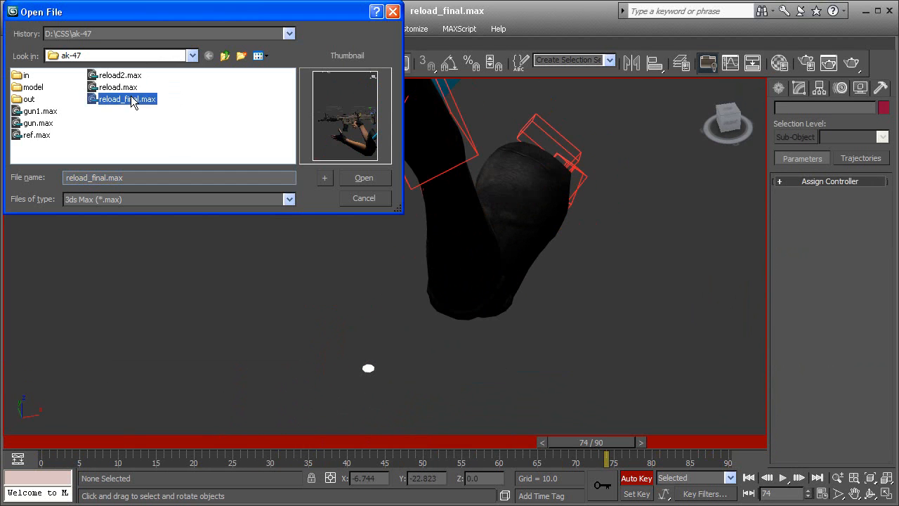
double_click(131, 96)
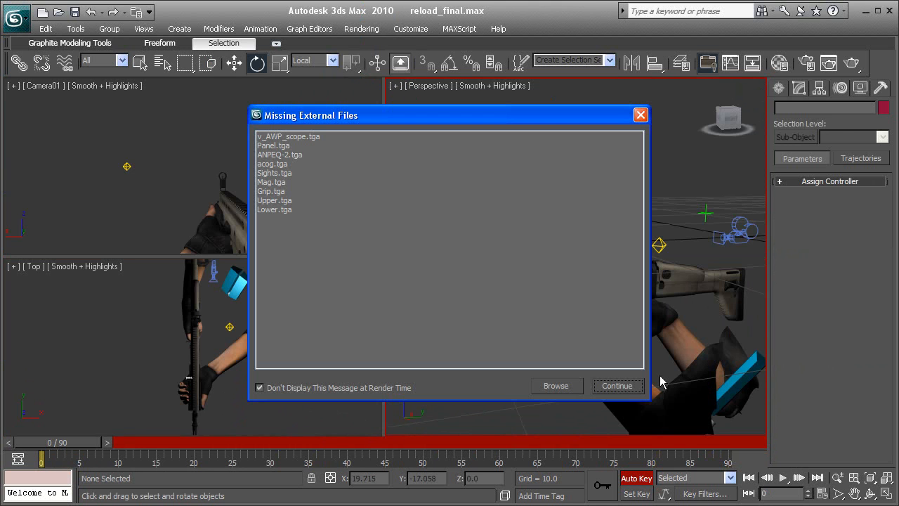
left_click(628, 387)
key("alt+w")
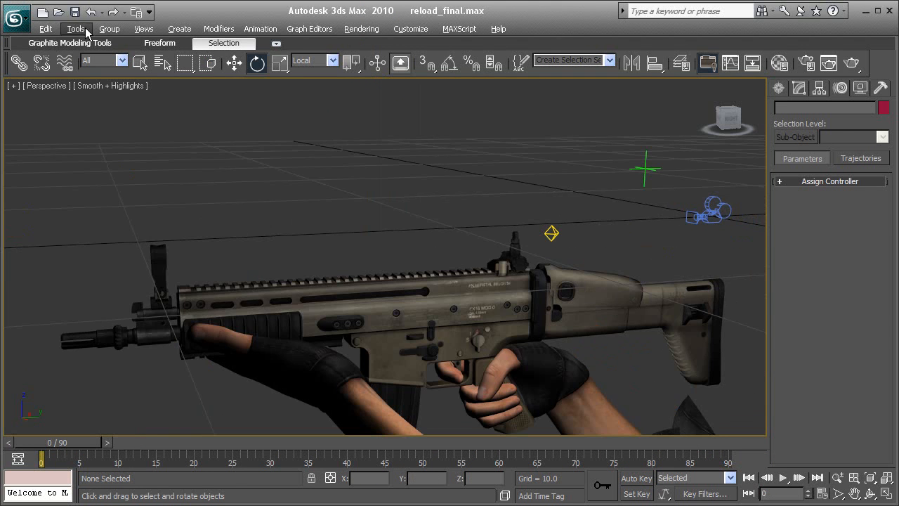
- Save the scene under the new file name test.max
left_click(15, 18)
left_click(24, 172)
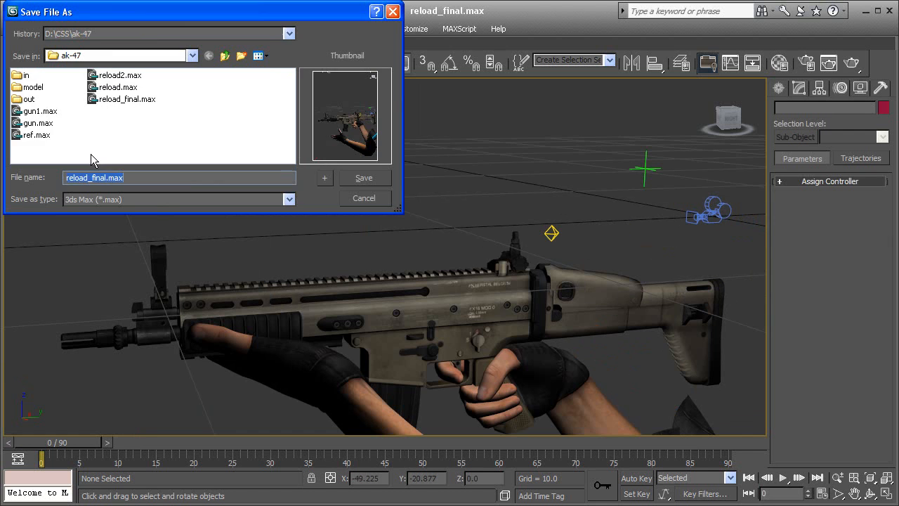
key("Return")
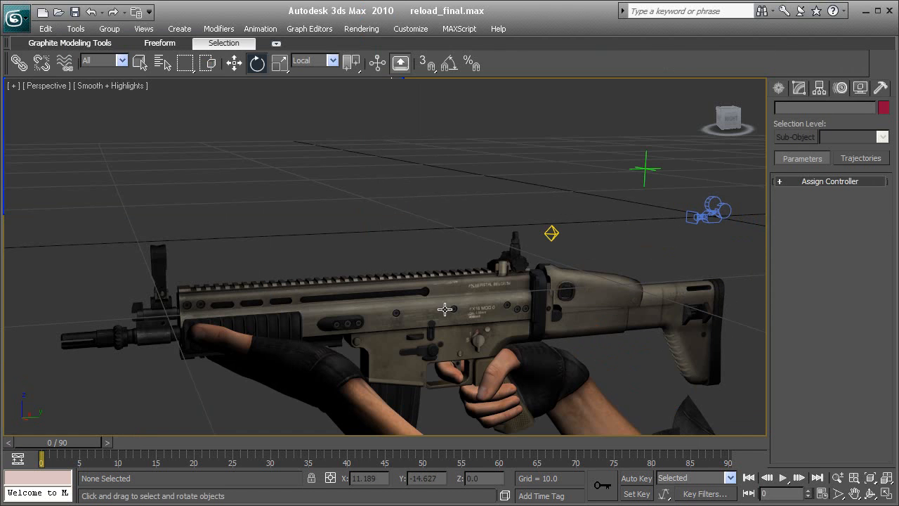
- Select the Right_hand selection set, unhide its bones and clear the selection
middle_click_drag(495, 286, 438, 271, "alt")
left_click(609, 60)
left_click(602, 83)
left_click(484, 378)
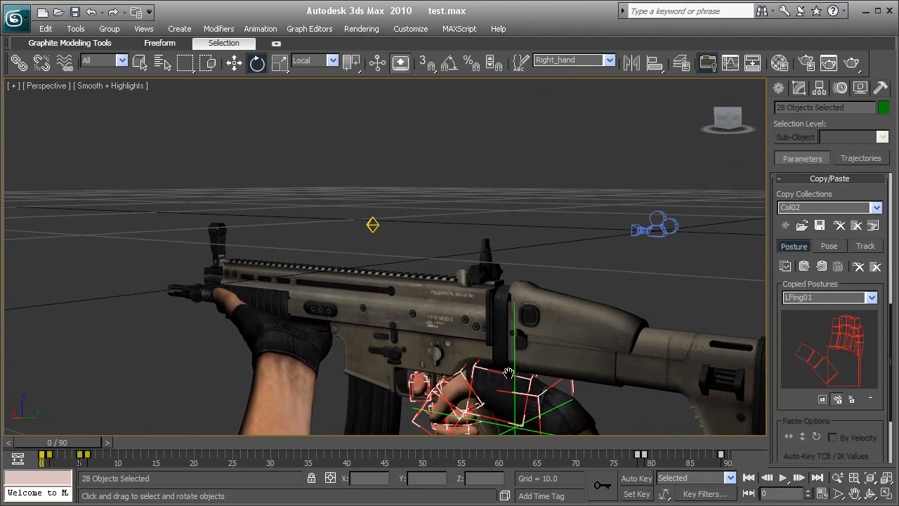
scroll(429, 322, "up", 5)
left_click(247, 381)
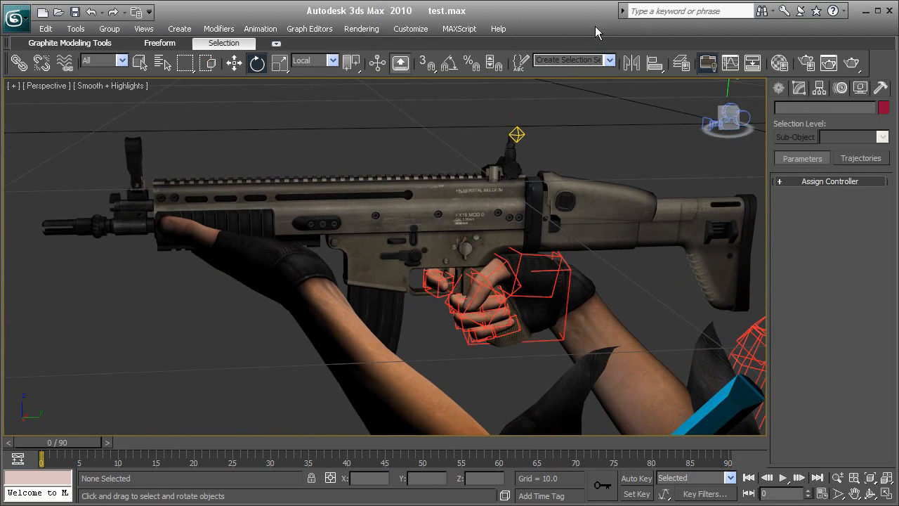
- Unhide the left-hand bones through their named selection set and clear the selection
left_click(609, 60)
left_click(562, 70)
left_click(488, 383)
middle_click_drag(488, 383, 430, 381, "alt")
middle_click_drag(596, 305, 540, 186, "alt")
left_click(417, 304)
- Select the biped's root object Bip01, the small diamond just below the blue spine box
middle_click_drag(418, 304, 464, 291, "alt")
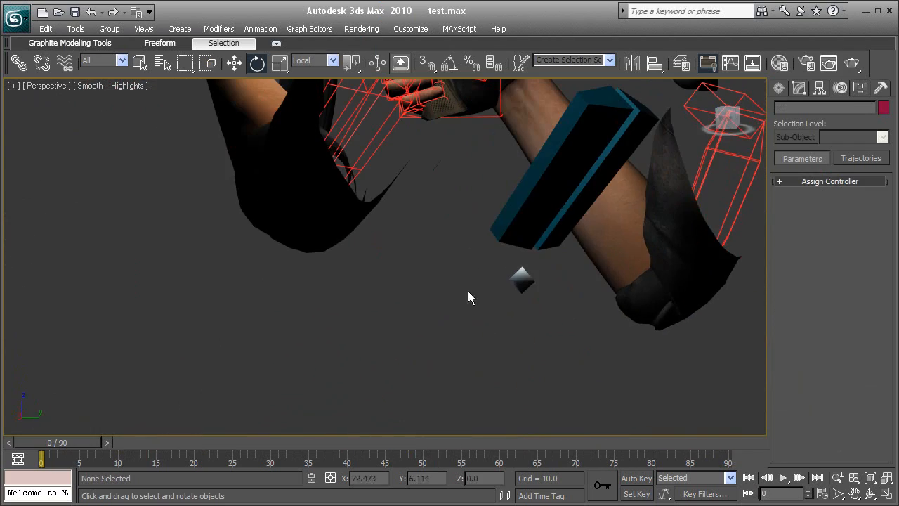
left_click(524, 274)
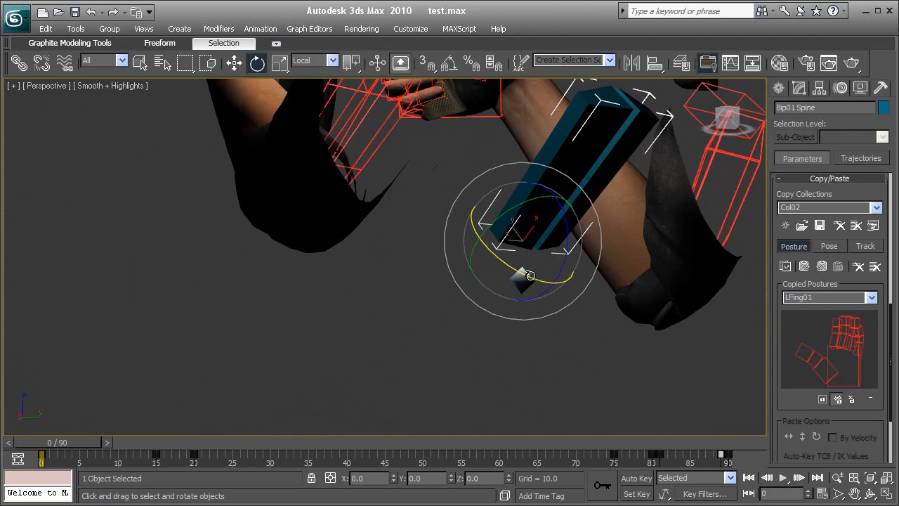
left_click(575, 177)
left_click(435, 300)
middle_click_drag(434, 301, 446, 316, "alt")
left_click(542, 263)
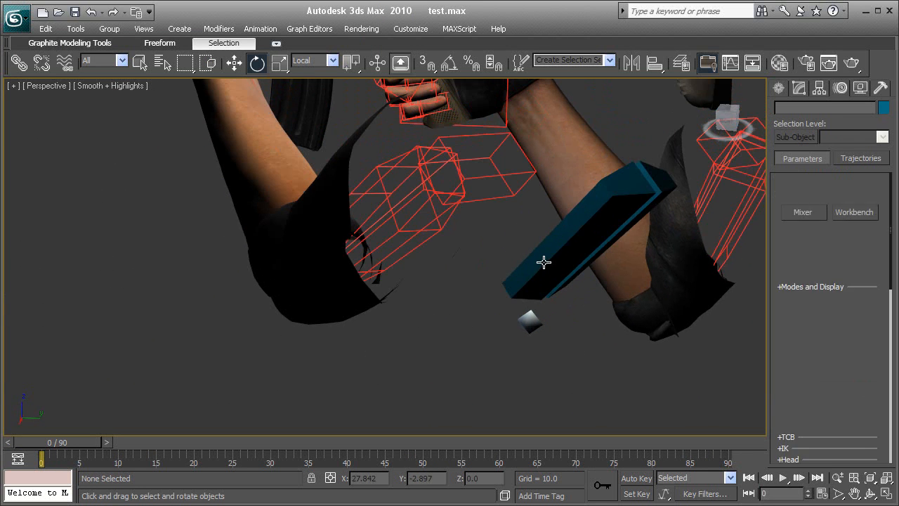
scroll(517, 275, "down", 3)
left_click_drag(515, 275, 439, 298)
left_click(474, 298)
key("w")
key("ctrl+z")
middle_click_drag(437, 298, 418, 354, "alt")
- Turn on automatic keying, then move and rotate the biped root Bip01 at frame 16
left_click(627, 479)
middle_click_drag(505, 409, 388, 264, "alt")
left_click_drag(60, 441, 214, 415)
left_click_drag(407, 280, 377, 334)
middle_click_drag(305, 422, 421, 337, "alt")
key("e")
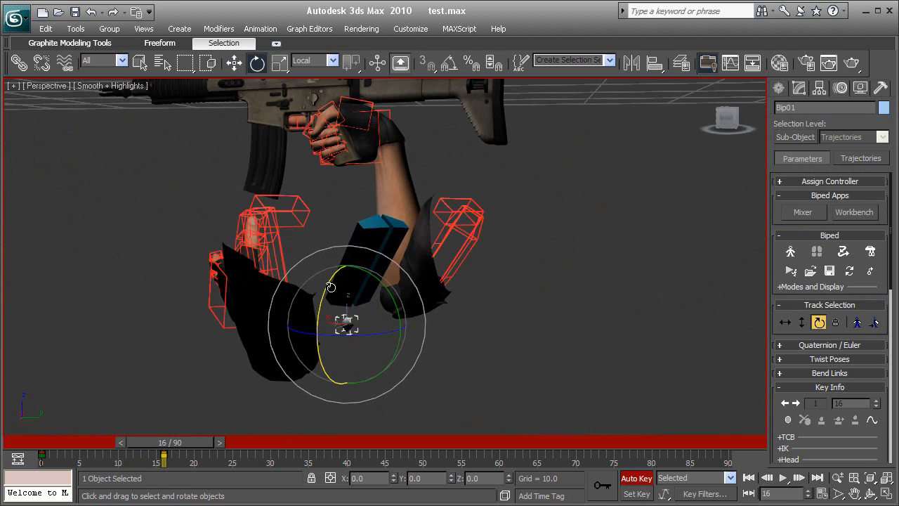
left_click_drag(330, 285, 335, 254)
- Create a rotation key for the biped root at frame 30
left_click_drag(168, 439, 273, 426)
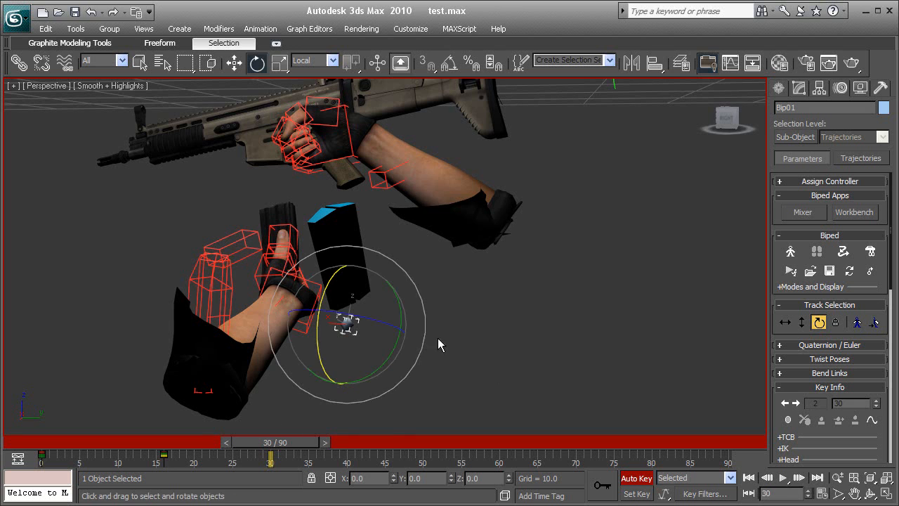
right_click(294, 443)
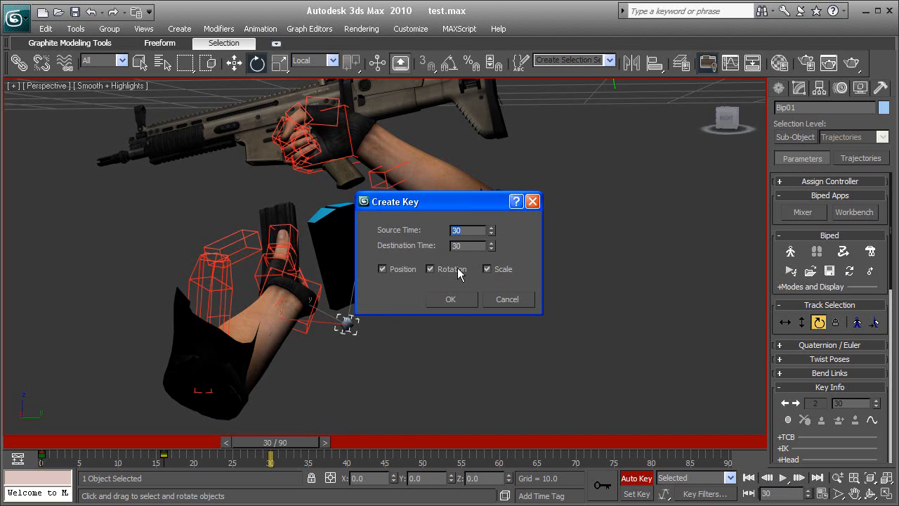
left_click(451, 300)
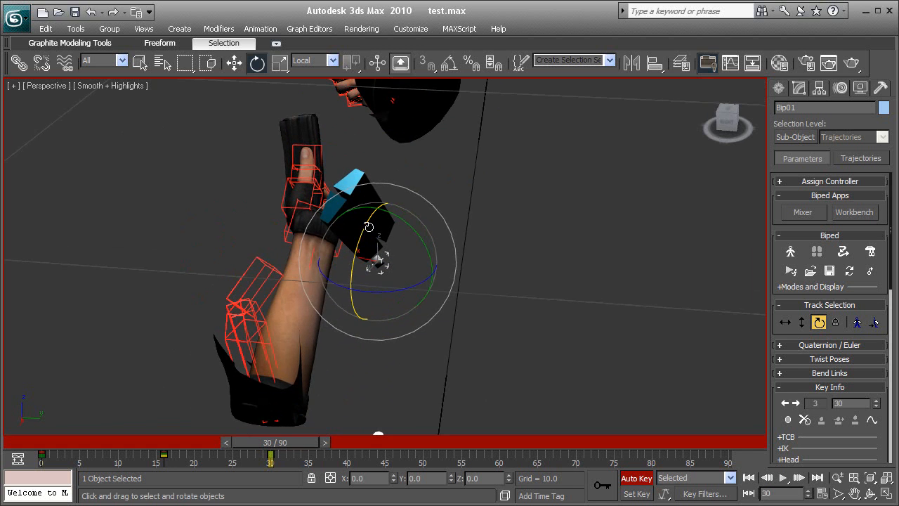
- Copy the biped root's horizontal movement key from frame 0 to frame 30
middle_click_drag(364, 185, 437, 204, "alt")
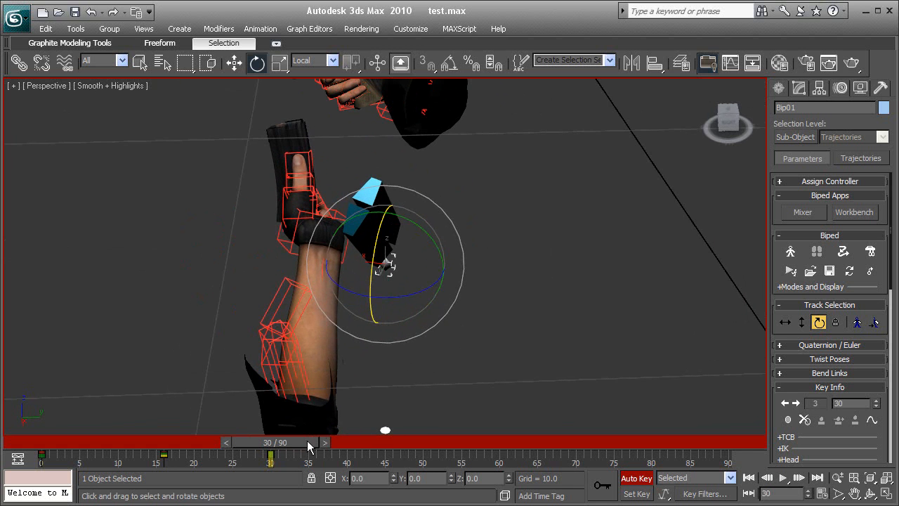
key("w")
middle_click_drag(430, 278, 394, 243, "alt")
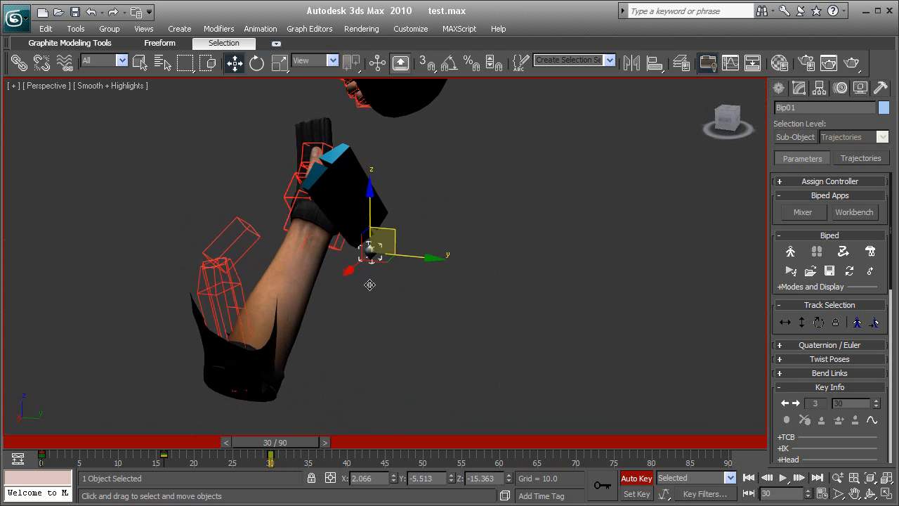
left_click(785, 323)
right_click(279, 442)
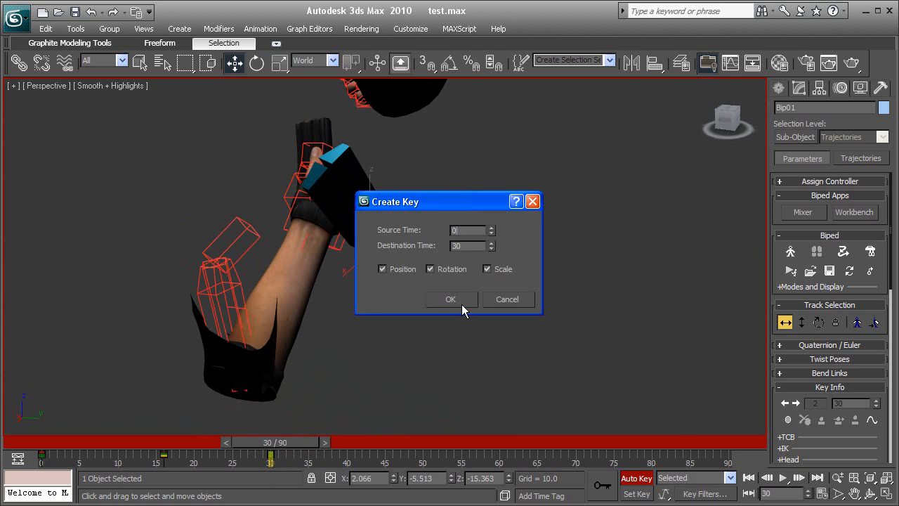
left_click(456, 301)
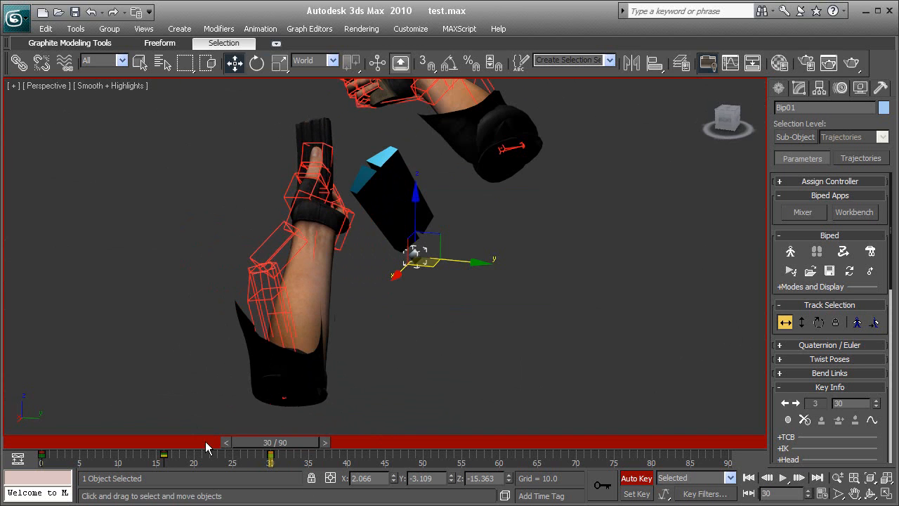
- Copy the biped root's vertical movement key from frame 0 to frame 30 and return to frame 0
left_click(801, 322)
right_click(286, 441)
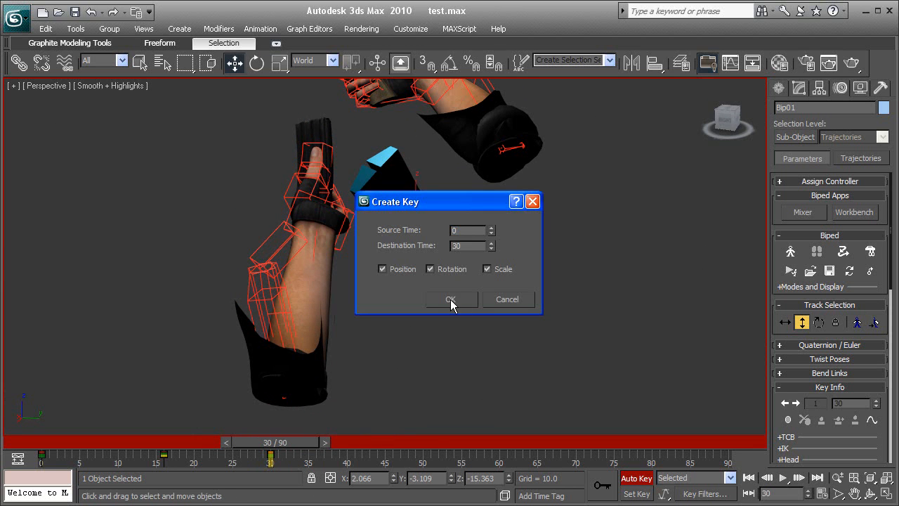
left_click(451, 299)
left_click_drag(272, 442, 9, 367)
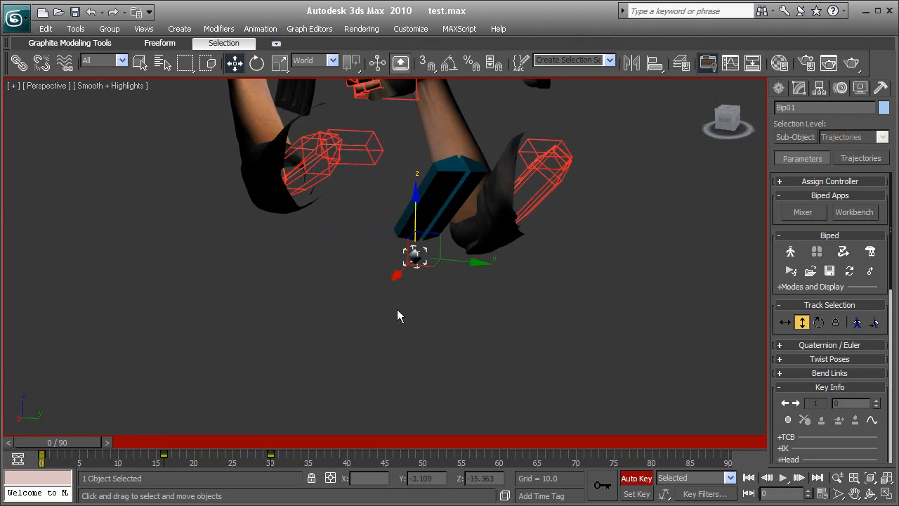
- Select the left hand bone and delete its keys from frame 1 through frame 66
left_click(447, 291)
scroll(446, 292, "down", 4)
middle_click_drag(466, 295, 333, 265, "alt")
left_click(320, 272)
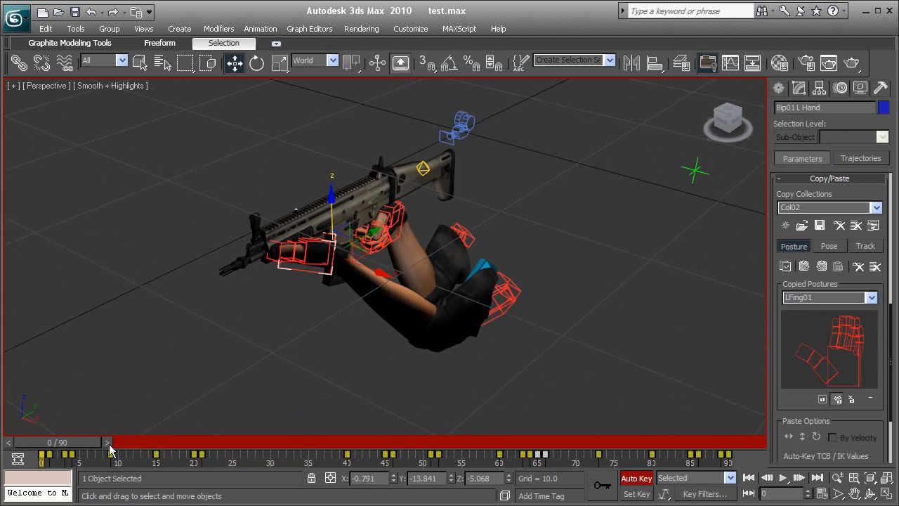
left_click(49, 456)
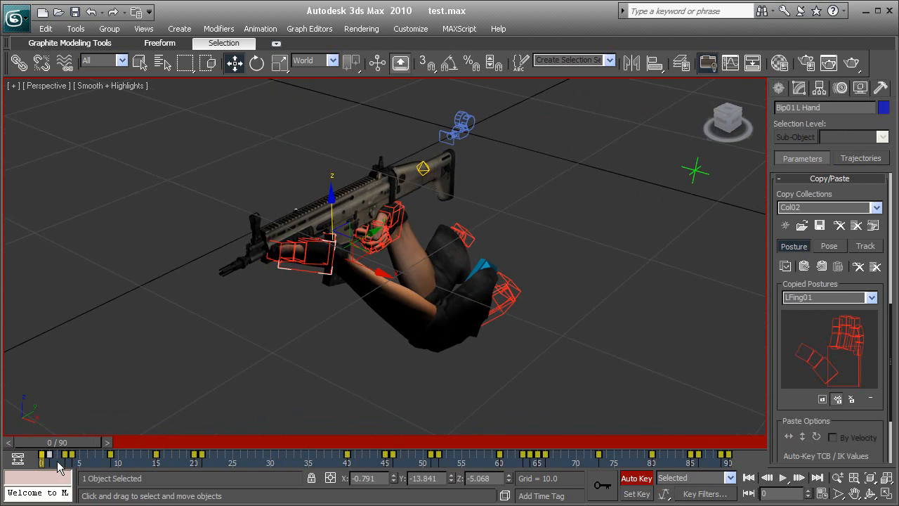
left_click_drag(526, 451, 550, 455)
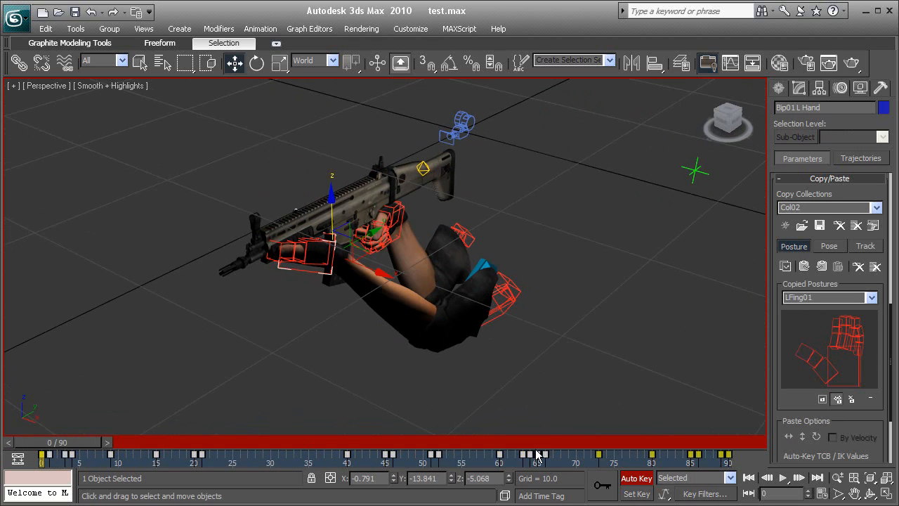
key("Delete")
- Delete the left hand's remaining keys from frame 73 onward, leaving only the key at frame 0
left_click_drag(94, 442, 580, 457)
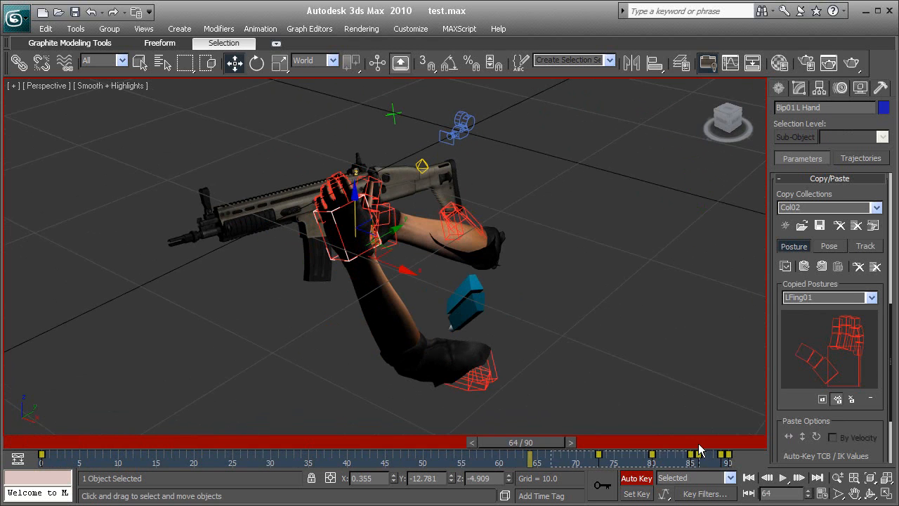
left_click_drag(691, 448, 702, 453)
key("Delete")
left_click_drag(512, 442, 40, 442)
- Copy the left hand's frame 0 key to frame 90 and set another key at frame 81
key("w")
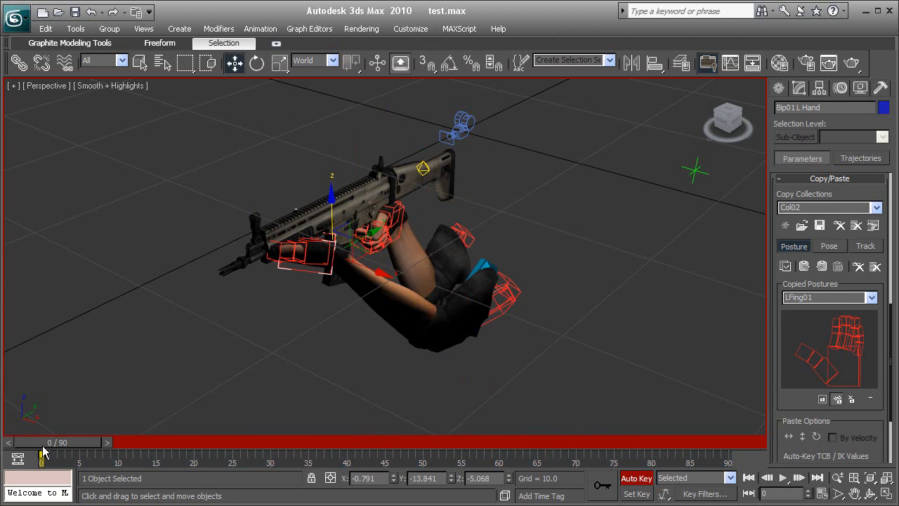
right_click(39, 440)
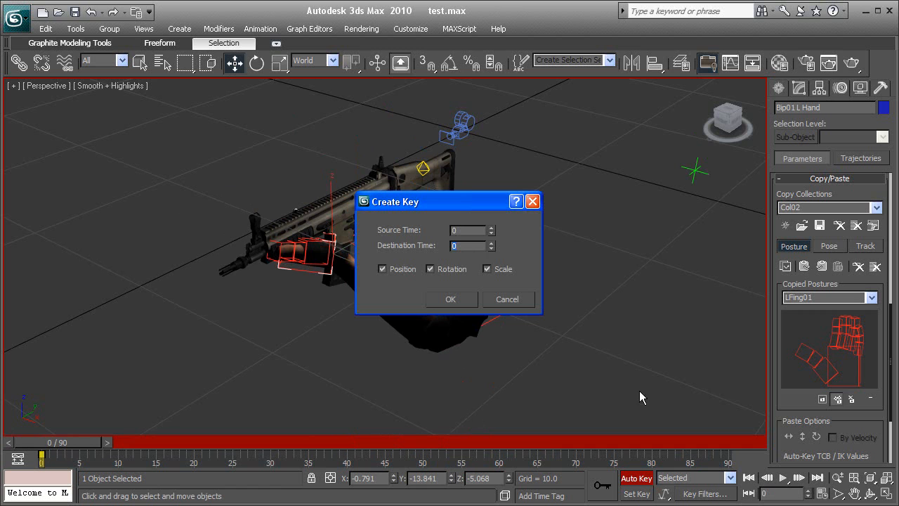
left_click(451, 299)
left_click_drag(88, 441, 637, 443)
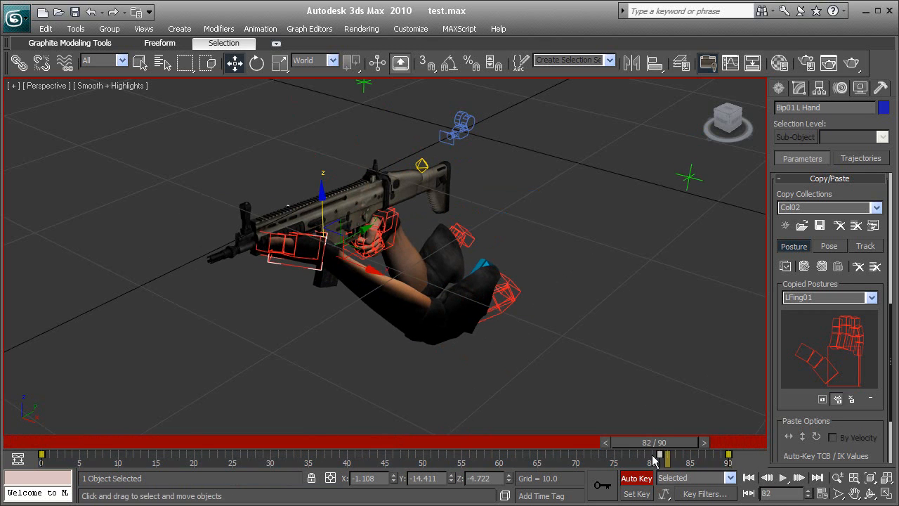
left_click_drag(696, 443, 666, 442)
left_click(393, 184)
middle_click_drag(492, 210, 656, 215, "alt")
left_click(656, 215)
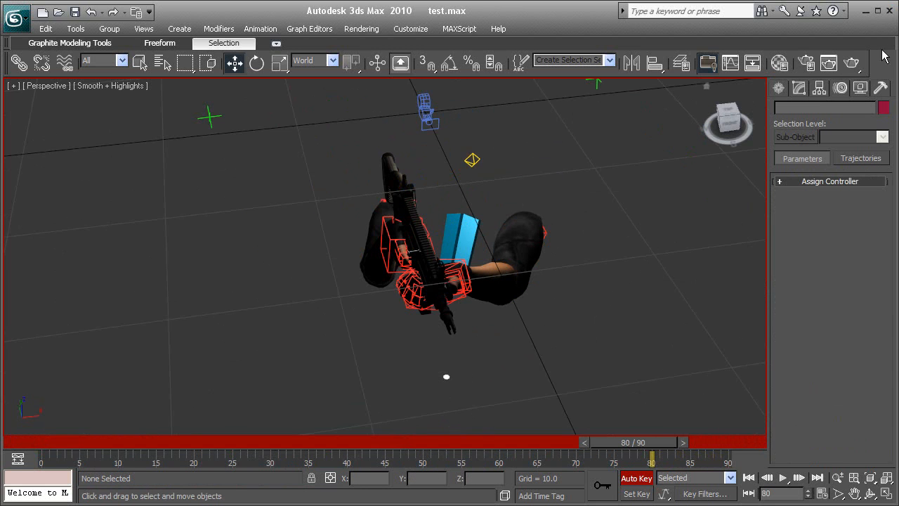